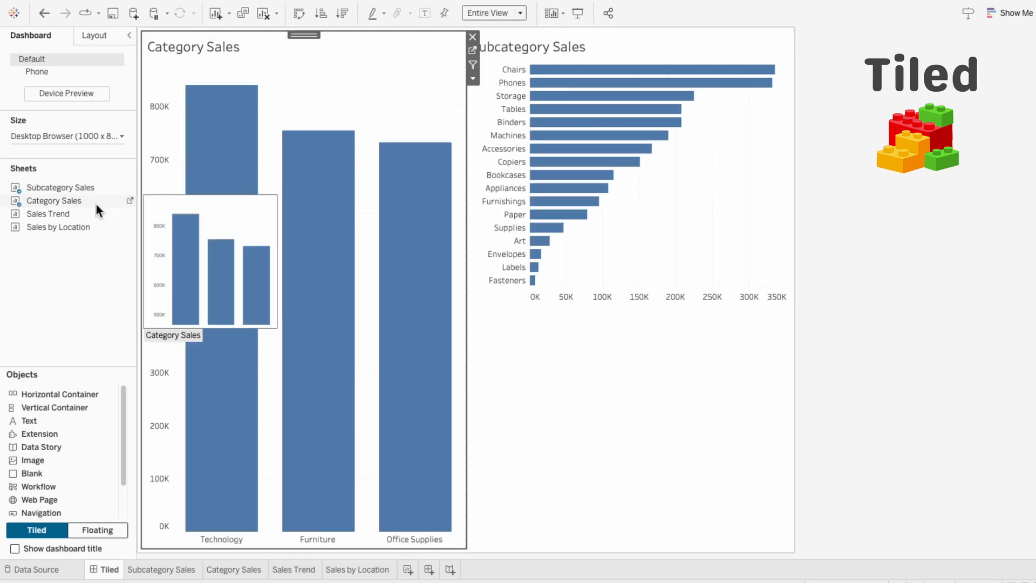
- Add the Sales Trend sheet beneath Subcategory Sales and the Sales by Location sheet beneath Category Sales
{"action": "left_click_drag", "start_coordinate": [78, 212], "coordinate": [579, 435]}
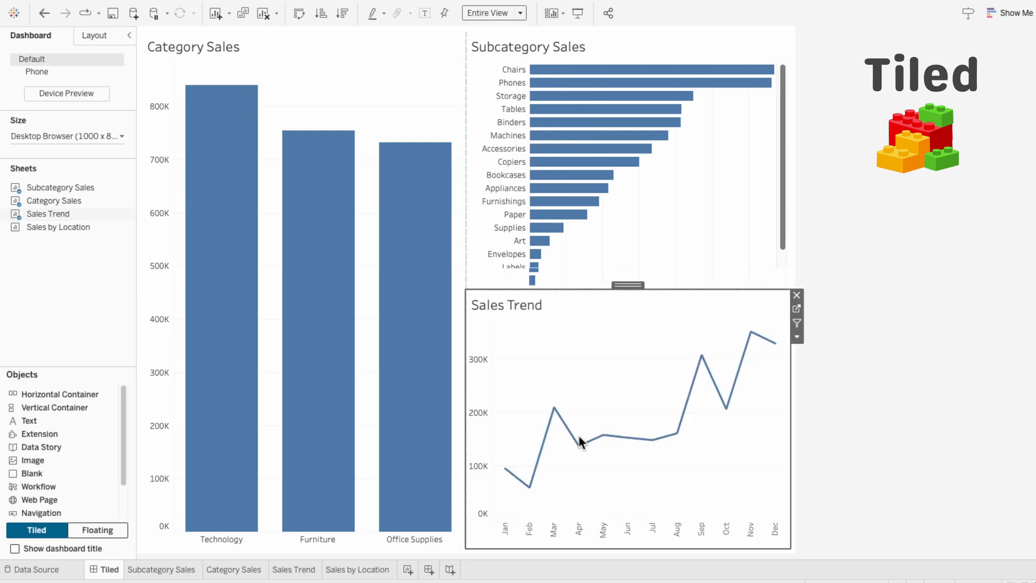
{"action": "left_click_drag", "start_coordinate": [57, 227], "coordinate": [298, 430]}
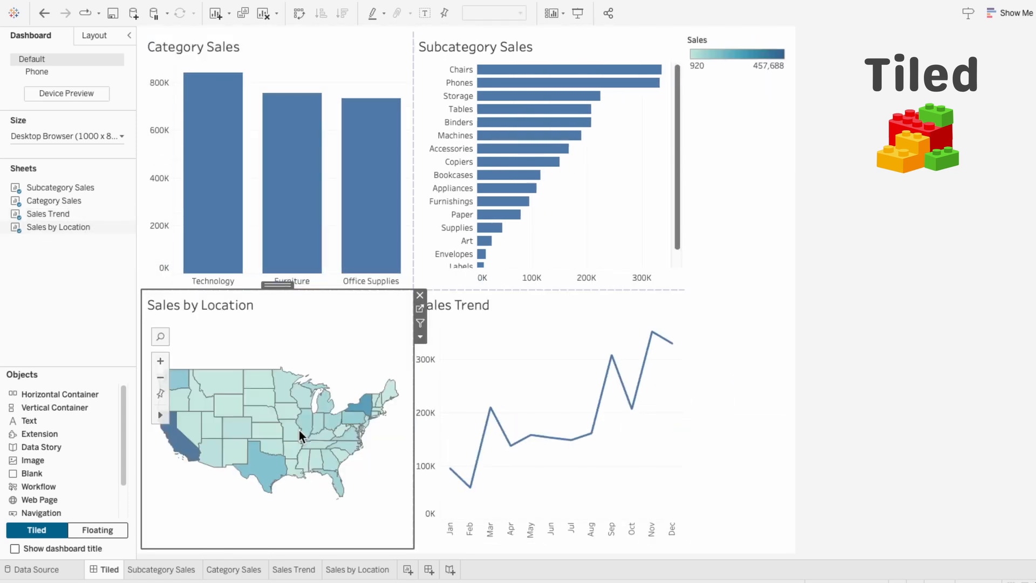
- Add the text "Tiled Dashboard" above all sheets in recoloured Tableau Regular, size 22, and reduce its area to a slim title band
{"action": "left_click_drag", "start_coordinate": [80, 419], "coordinate": [322, 45]}
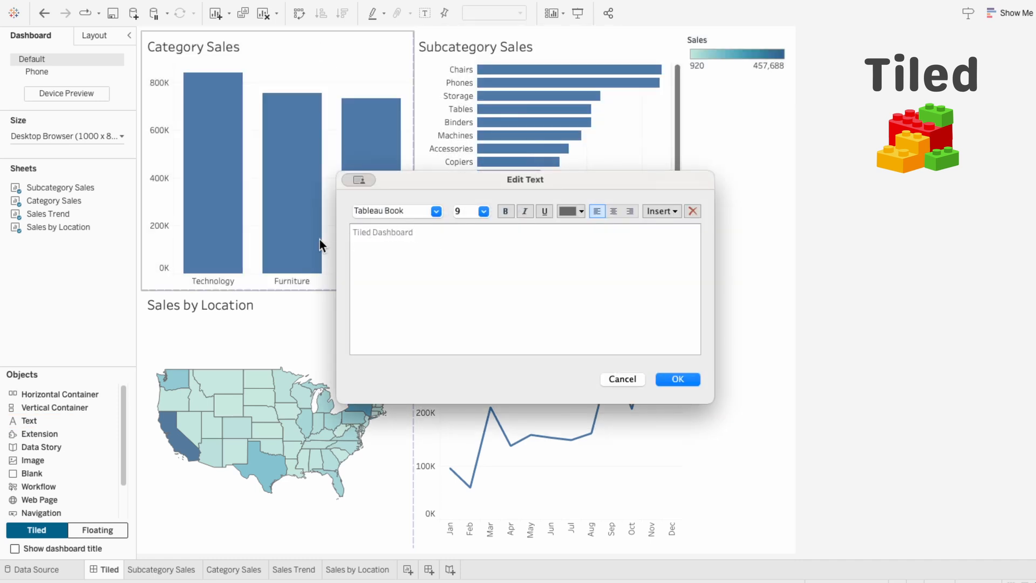
{"action": "left_click_drag", "start_coordinate": [352, 233], "coordinate": [415, 233]}
{"action": "left_click", "coordinate": [435, 210]}
{"action": "left_click", "coordinate": [419, 317]}
{"action": "left_click", "coordinate": [483, 211]}
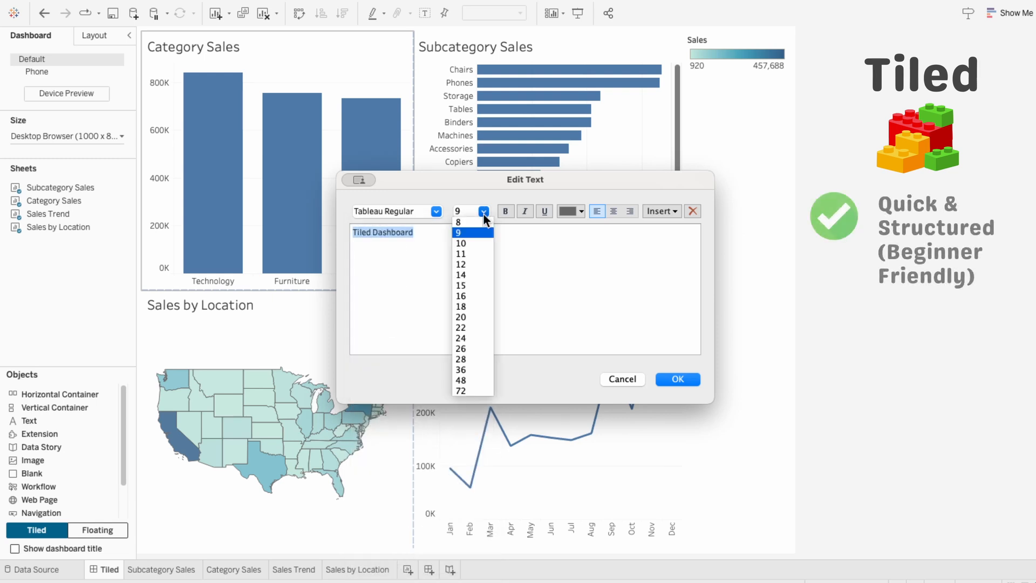
{"action": "left_click", "coordinate": [464, 327]}
{"action": "left_click", "coordinate": [581, 211]}
{"action": "left_click", "coordinate": [563, 244]}
{"action": "left_click", "coordinate": [678, 379]}
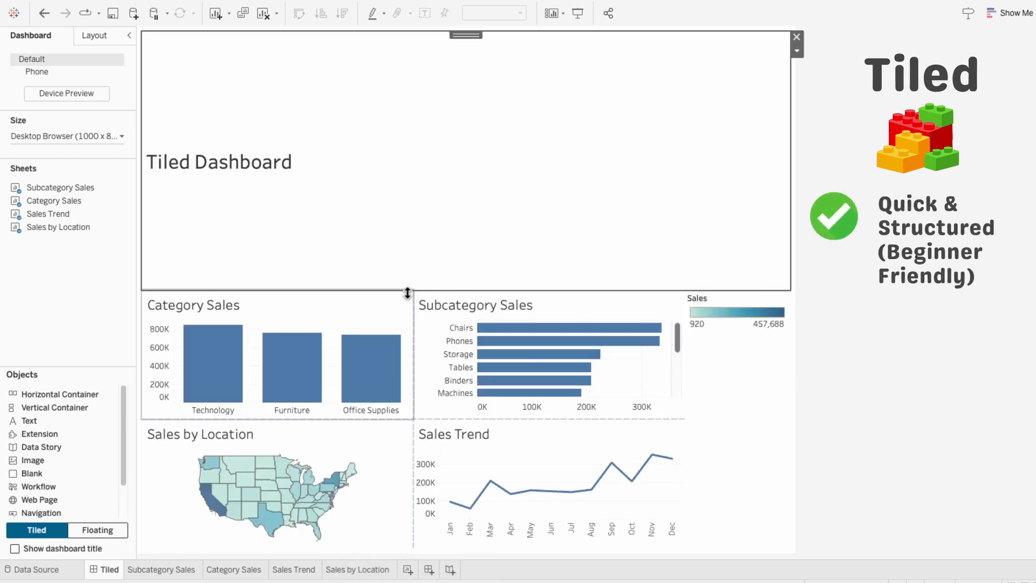
{"action": "left_click_drag", "start_coordinate": [408, 293], "coordinate": [430, 92]}
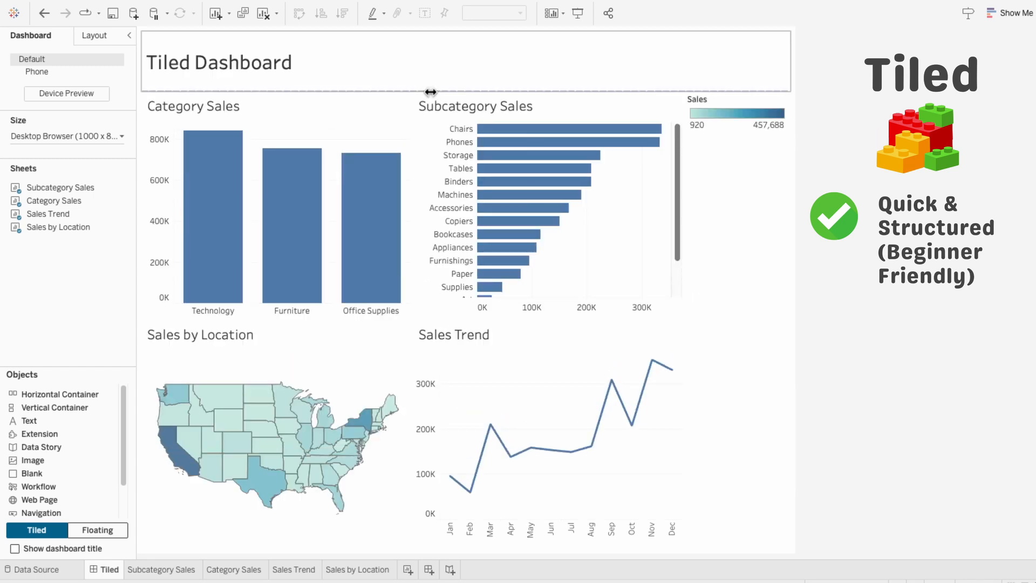
{"action": "mouse_move", "coordinate": [413, 133]}
{"action": "left_mouse_down"}
{"action": "mouse_move", "coordinate": [443, 132]}
{"action": "mouse_move", "coordinate": [415, 133]}
{"action": "left_mouse_up"}
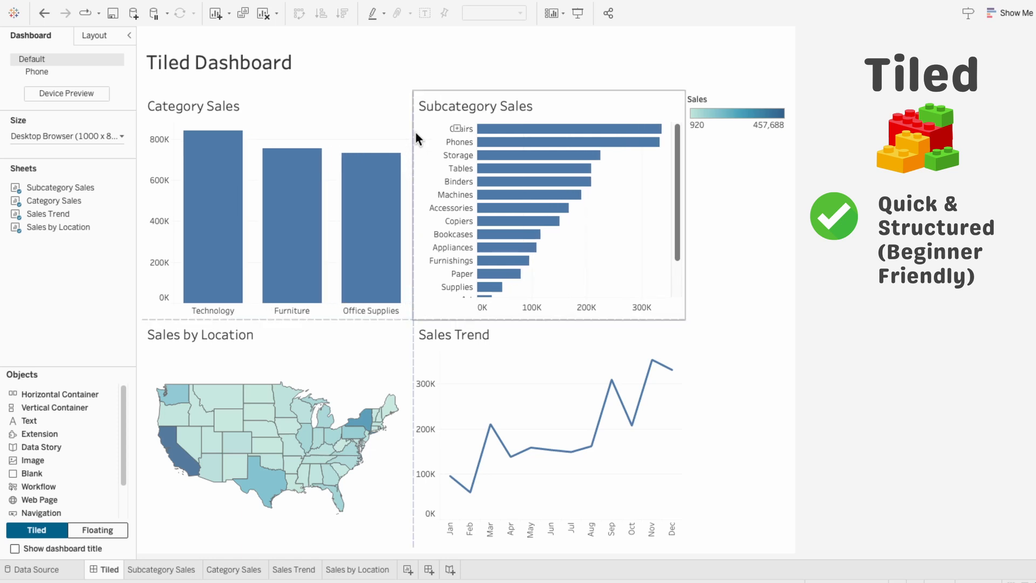
{"action": "left_click", "coordinate": [726, 129]}
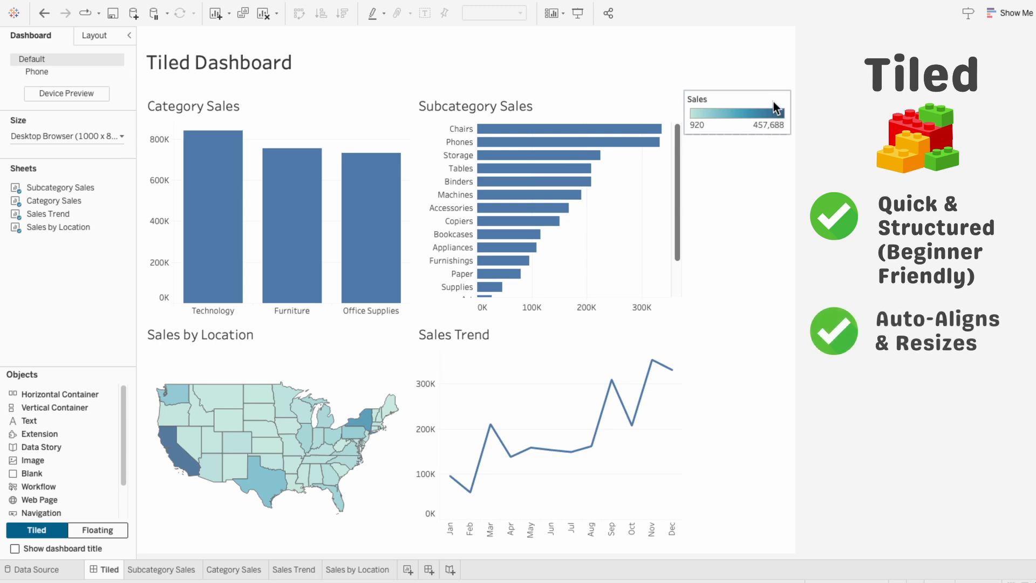
{"action": "left_click", "coordinate": [796, 96]}
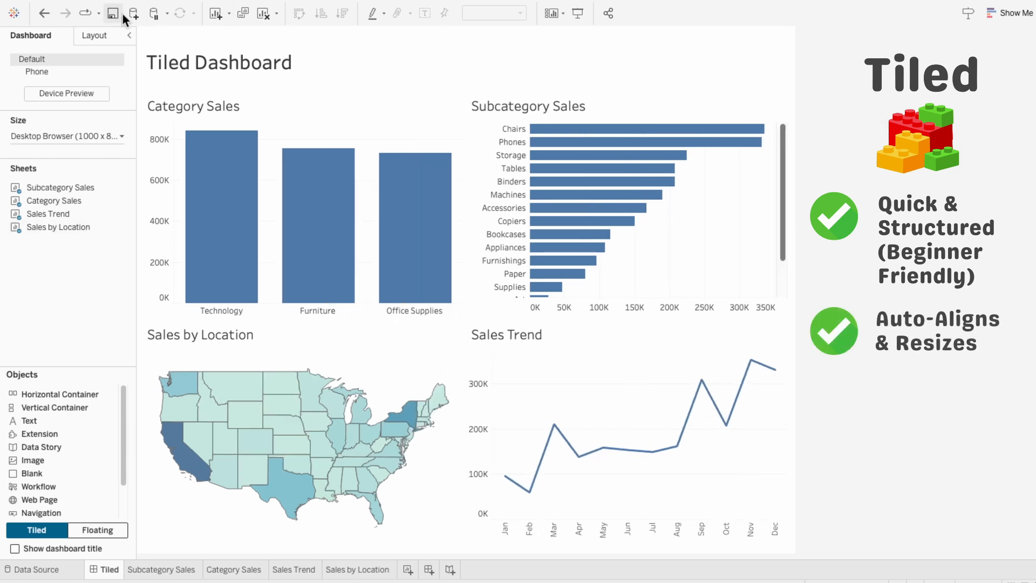
{"action": "left_click", "coordinate": [49, 17]}
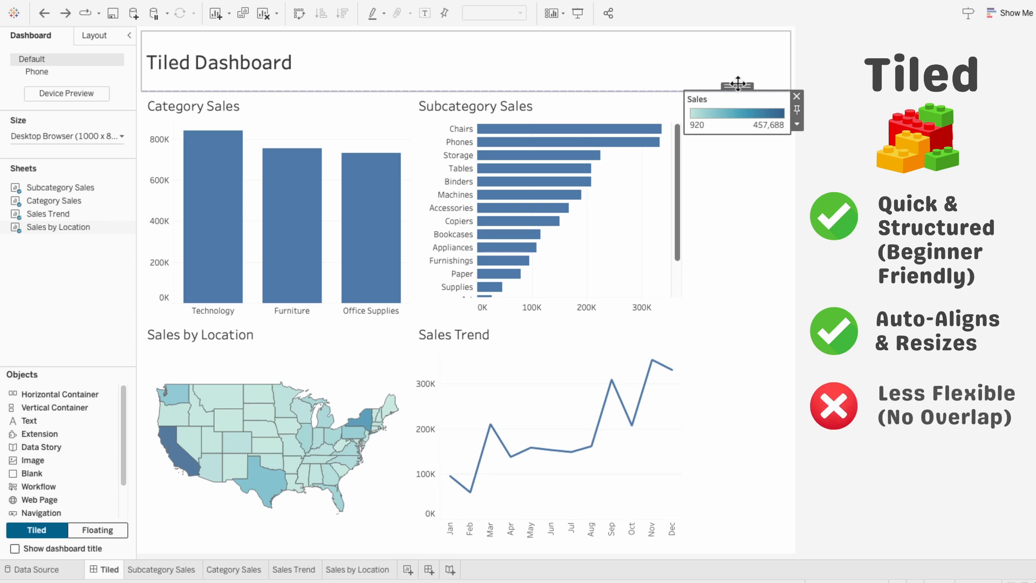
- Move the Sales colour legend directly beside the map and show the Segment filter for Sales by Location
{"action": "left_click_drag", "start_coordinate": [738, 84], "coordinate": [390, 455]}
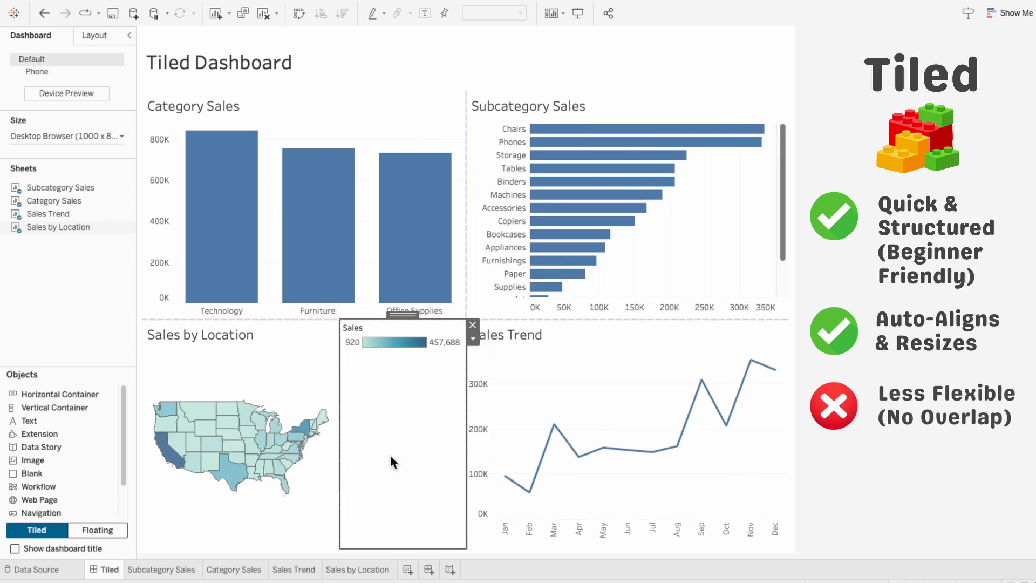
{"action": "left_click", "coordinate": [347, 367]}
{"action": "mouse_move", "coordinate": [357, 405]}
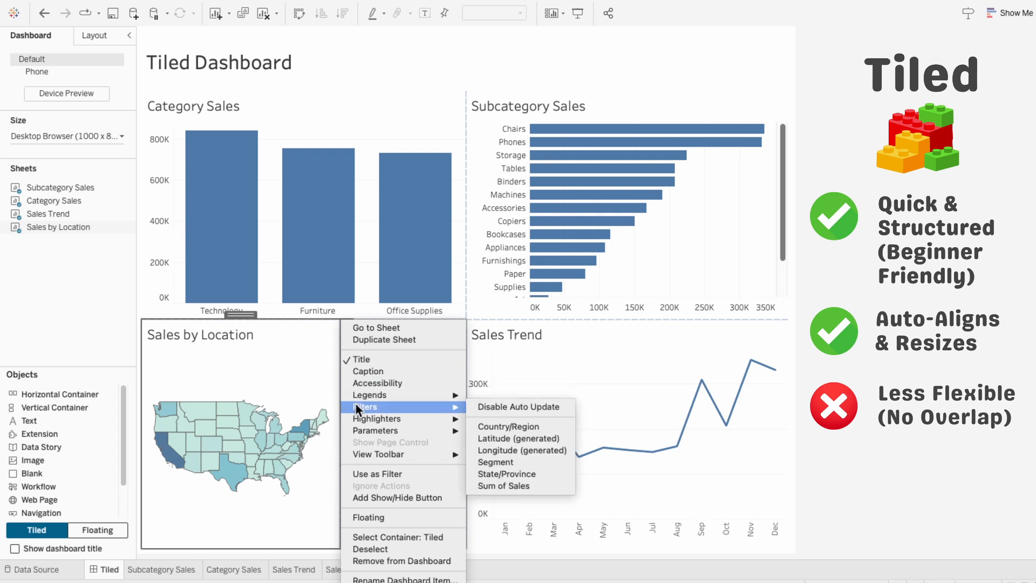
{"action": "left_click", "coordinate": [539, 458]}
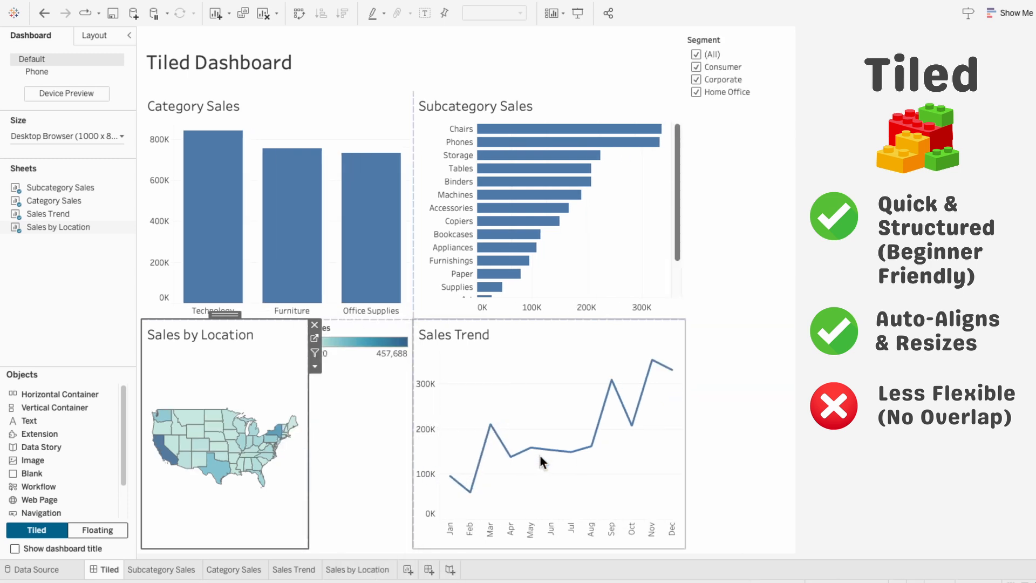
- Move the Segment filter beneath the Sales legend beside the map and reduce the legend's height to about 100 px
{"action": "left_click", "coordinate": [745, 36]}
{"action": "left_click_drag", "start_coordinate": [745, 36], "coordinate": [361, 448]}
{"action": "left_click_drag", "start_coordinate": [403, 493], "coordinate": [402, 385]}
{"action": "left_click", "coordinate": [396, 374]}
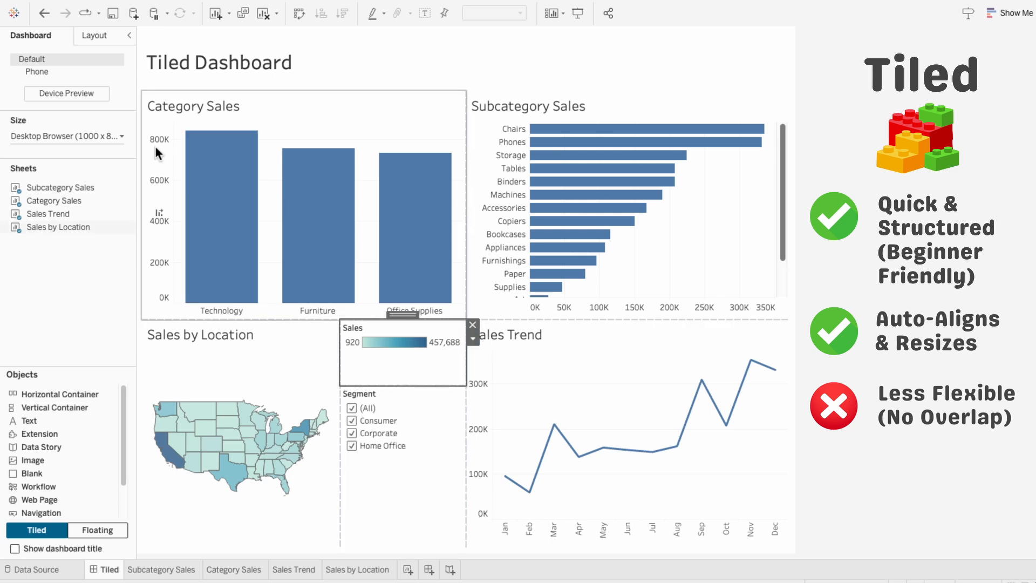
- Change the Sales by Location and Category Sales sheets on the tiled dashboard to floating
{"action": "left_click", "coordinate": [101, 37]}
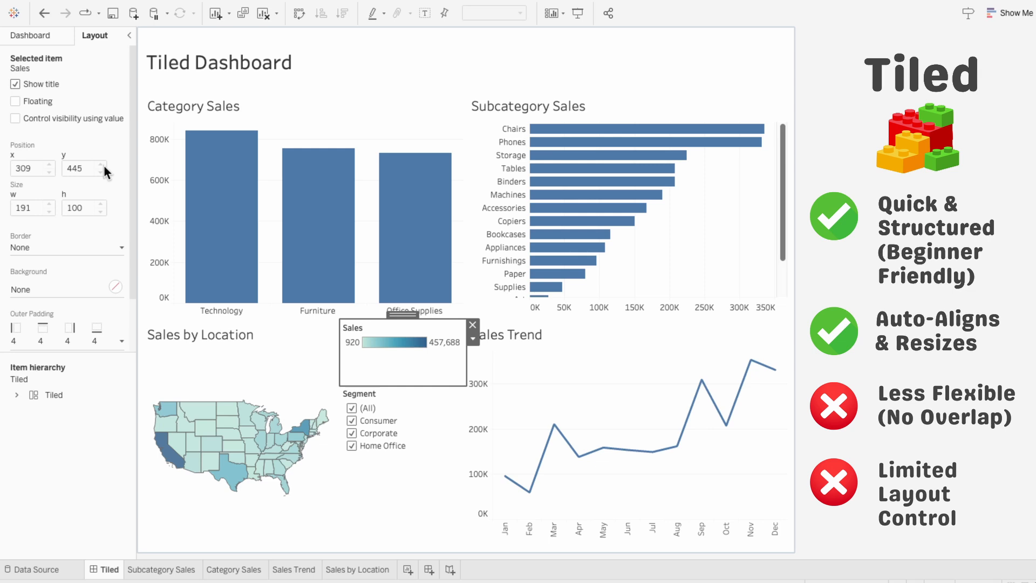
{"action": "left_click", "coordinate": [224, 355]}
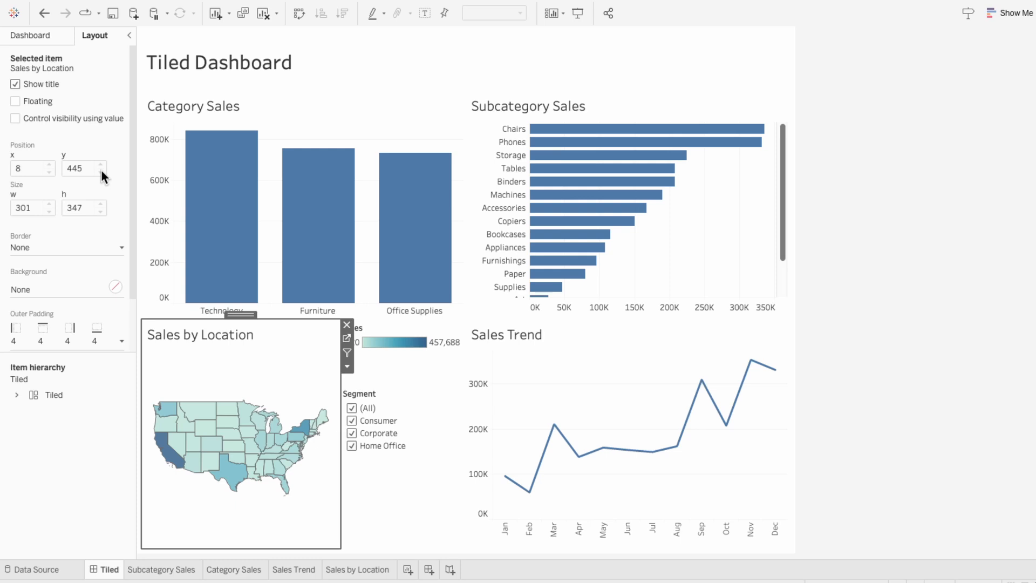
{"action": "left_click", "coordinate": [20, 101]}
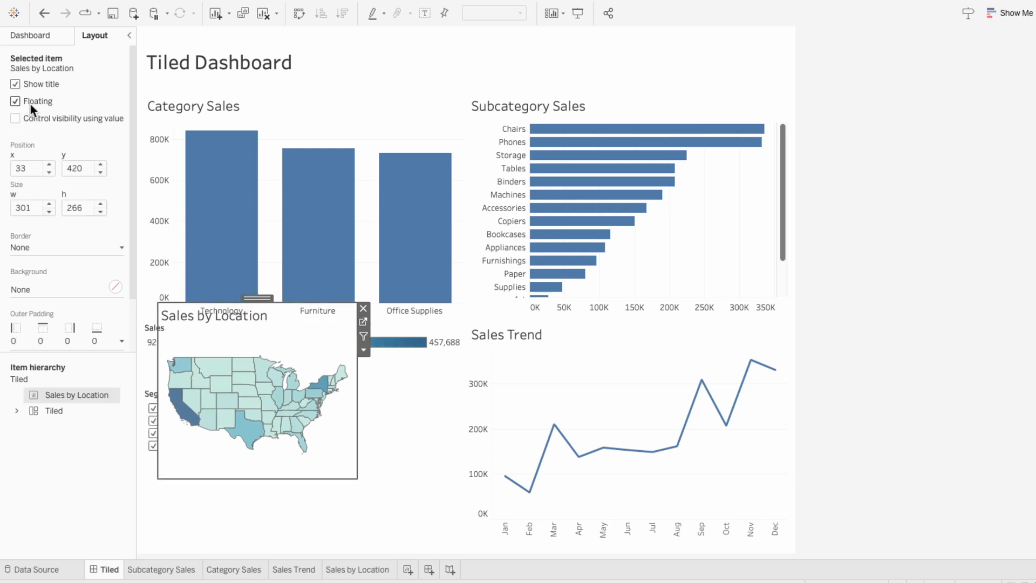
{"action": "left_click", "coordinate": [265, 97]}
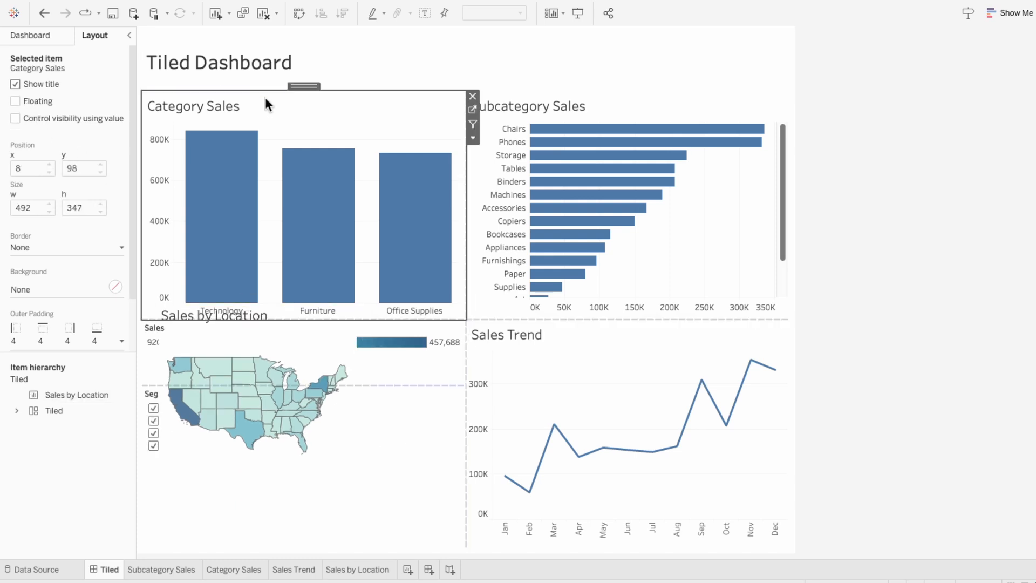
{"action": "left_click", "coordinate": [474, 139]}
{"action": "left_click", "coordinate": [503, 356]}
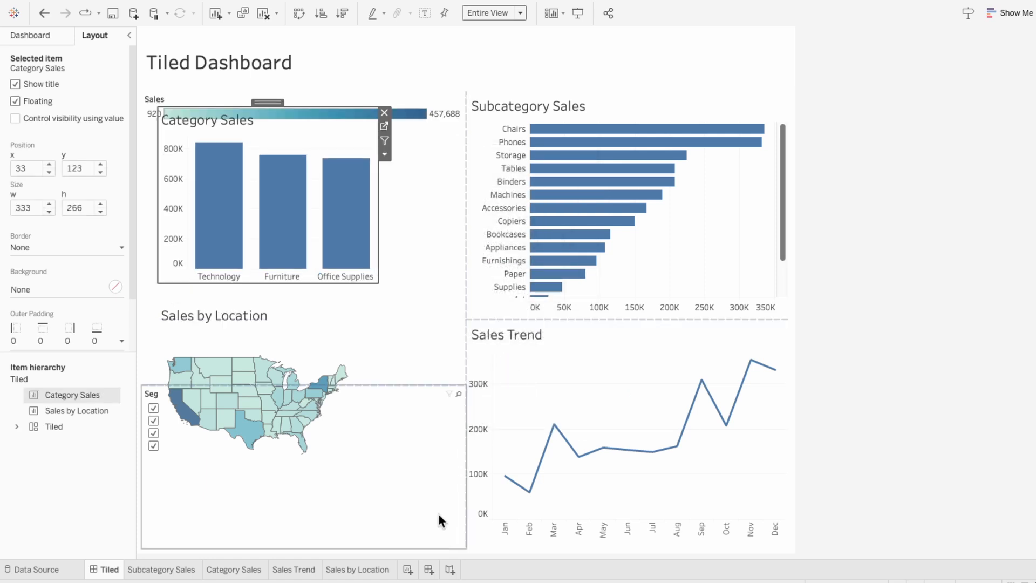
- Create a new dashboard, place it directly after the Tiled dashboard, and rename it "Floating"
{"action": "left_click", "coordinate": [429, 569]}
{"action": "left_click_drag", "start_coordinate": [430, 572], "coordinate": [146, 576]}
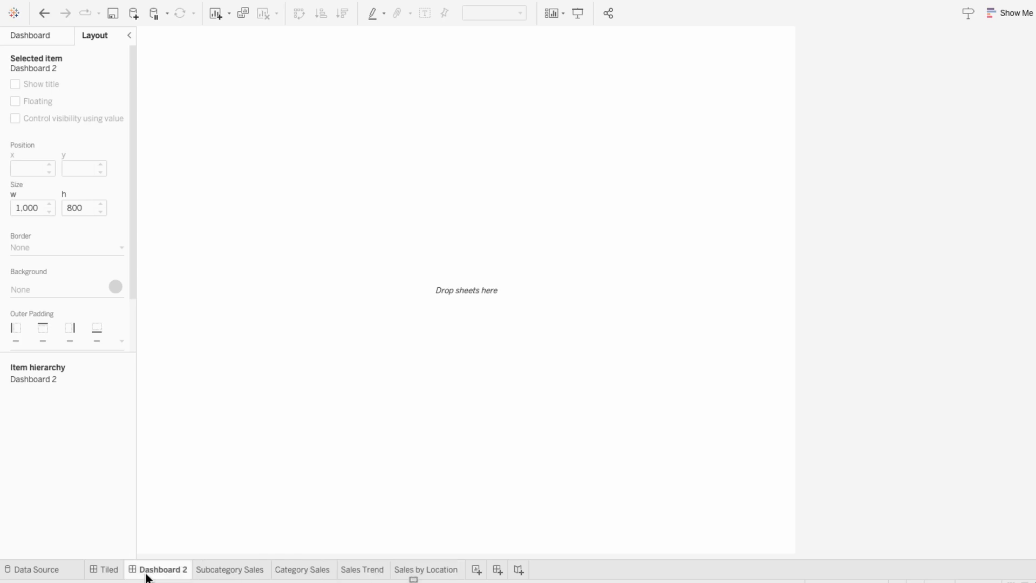
{"action": "double_click", "coordinate": [163, 569]}
{"action": "type", "text": "Floating"}
{"action": "key", "text": "Return"}
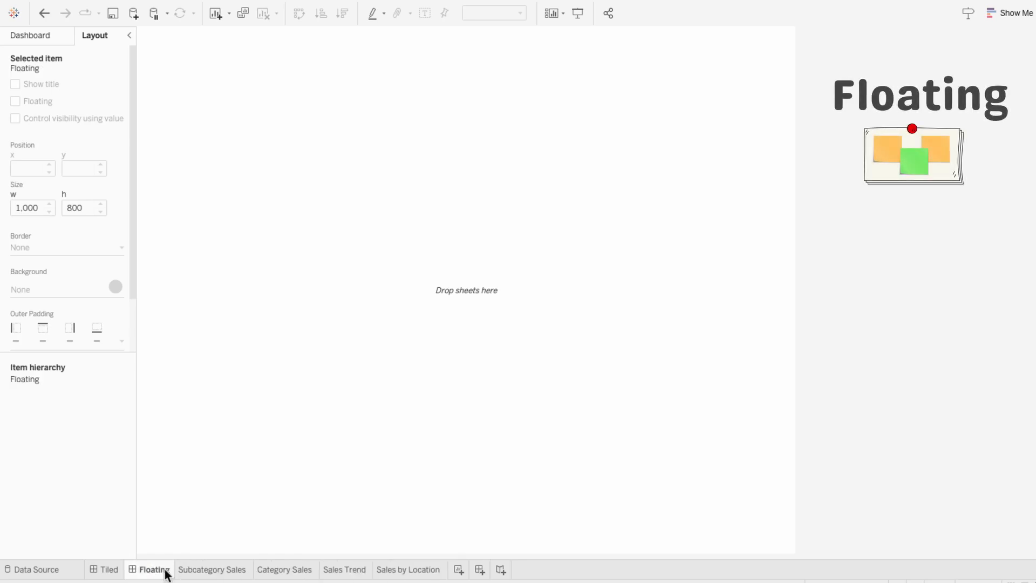
- Add Sales by Location as a floating sheet in the dashboard's lower-left area and enlarge it to about 473 by 372 px
{"action": "left_click", "coordinate": [31, 36]}
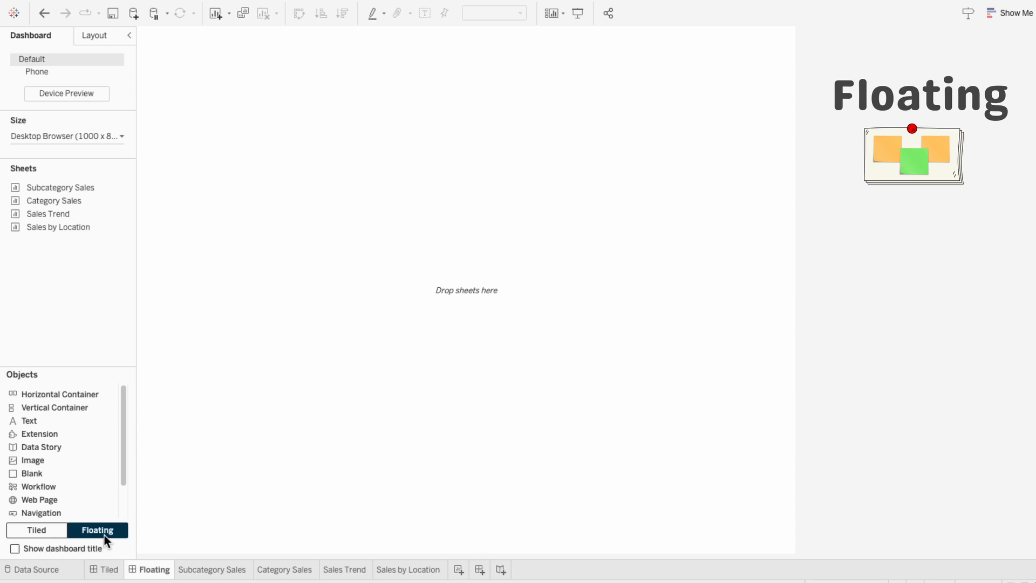
{"action": "left_click_drag", "start_coordinate": [57, 228], "coordinate": [221, 183]}
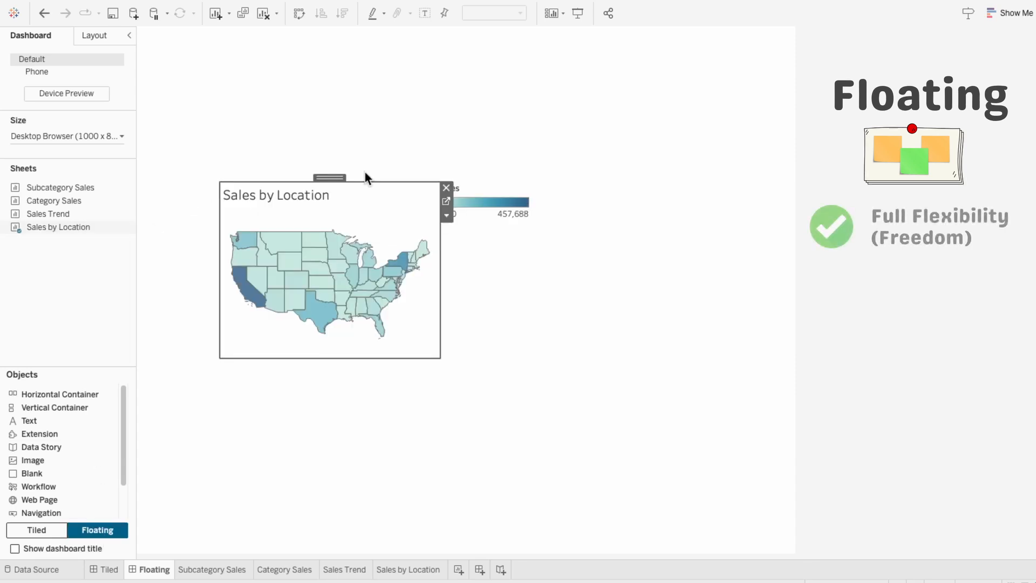
{"action": "left_click_drag", "start_coordinate": [330, 177], "coordinate": [253, 291]}
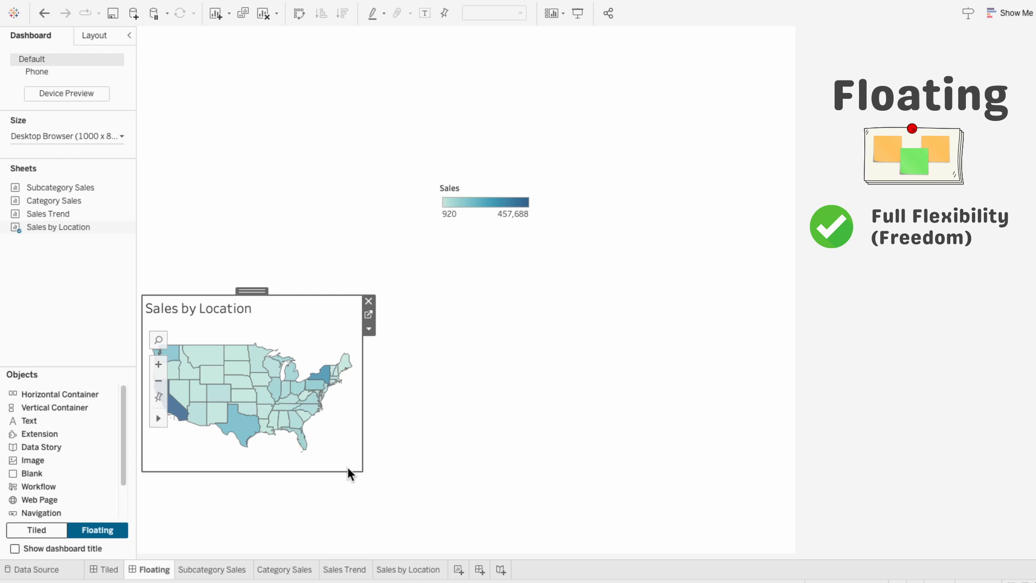
{"action": "left_click_drag", "start_coordinate": [357, 471], "coordinate": [468, 545]}
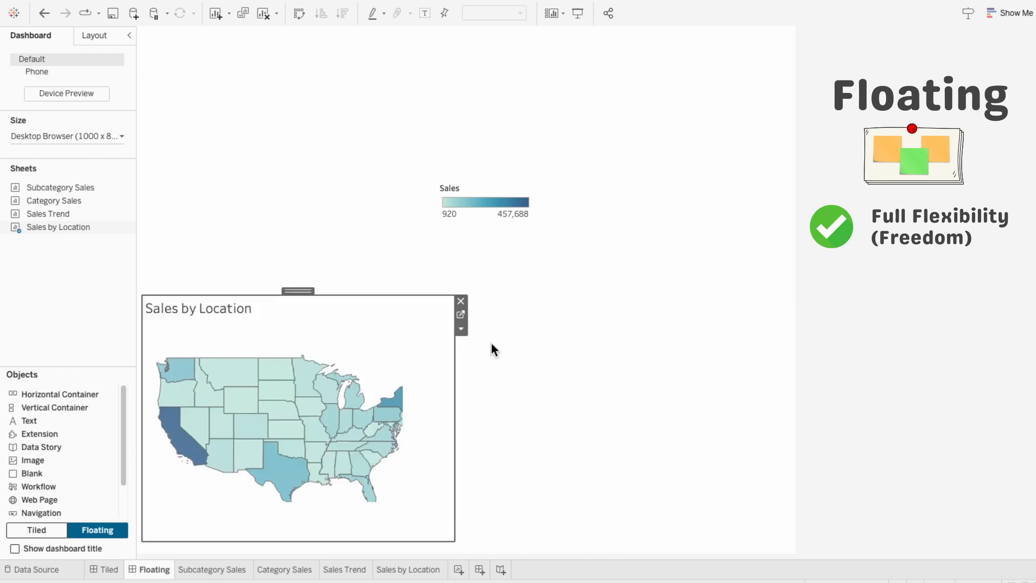
- Move the Sales legend over the map's lower-left corner and resize it to about 126 by 66 px
{"action": "left_click", "coordinate": [485, 192]}
{"action": "left_click_drag", "start_coordinate": [491, 179], "coordinate": [206, 485]}
{"action": "left_click_drag", "start_coordinate": [242, 538], "coordinate": [233, 533]}
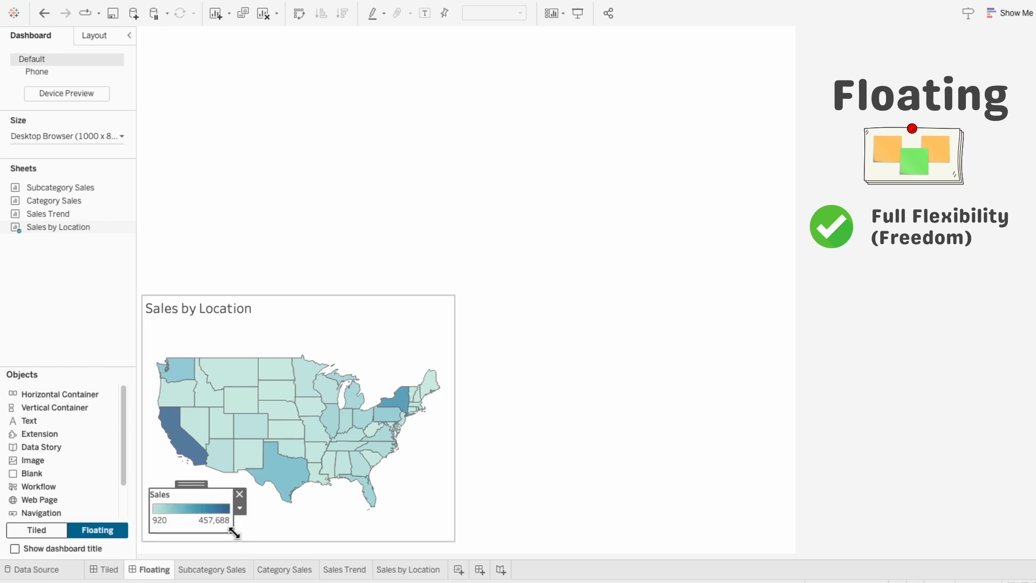
{"action": "left_click", "coordinate": [277, 535]}
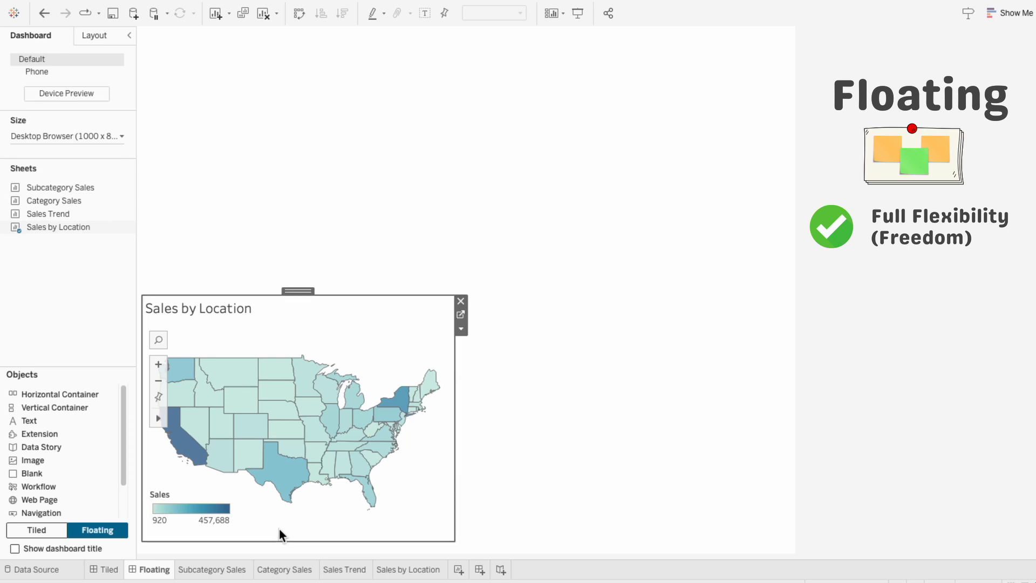
- Nudge the floating Sales legend upward until its y position is 695
{"action": "left_click", "coordinate": [90, 44]}
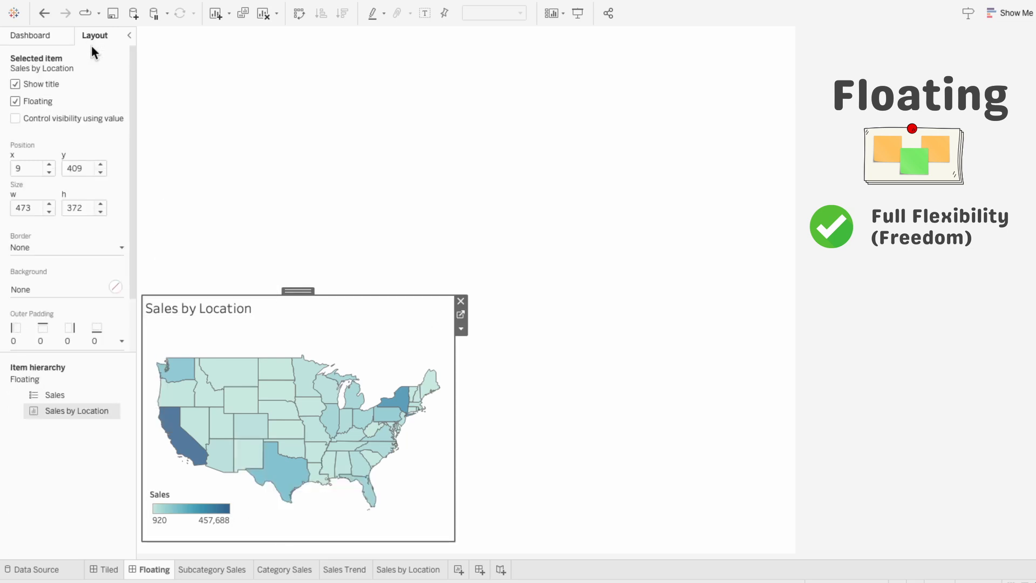
{"action": "double_click", "coordinate": [88, 411]}
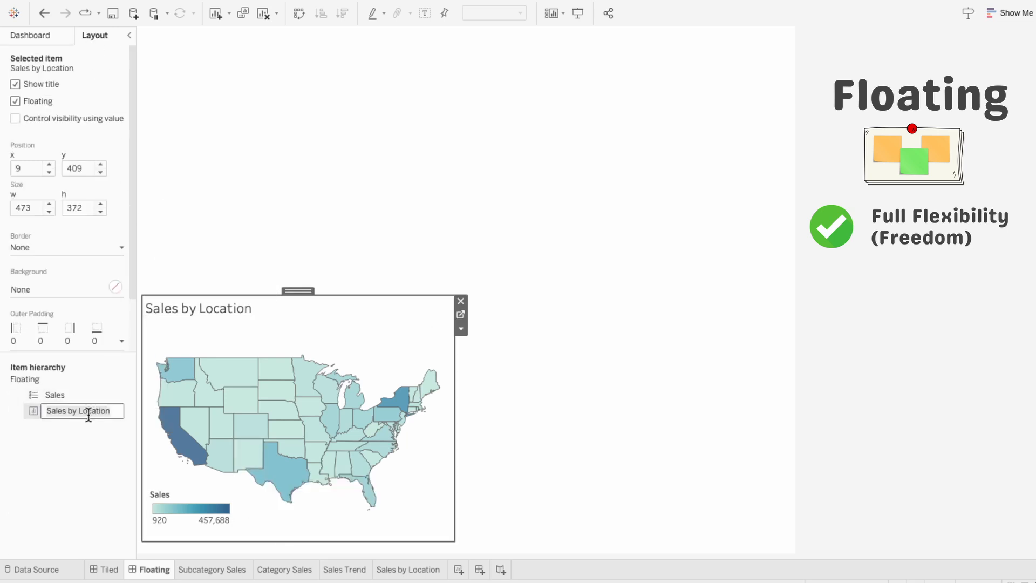
{"action": "left_click", "coordinate": [84, 396]}
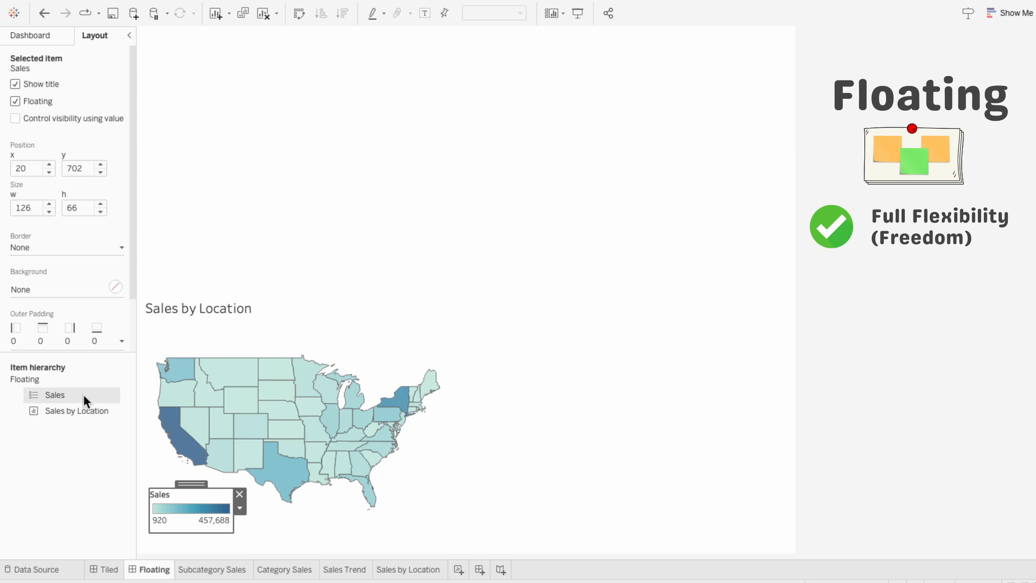
{"action": "left_click", "coordinate": [99, 165]}
{"action": "left_click", "coordinate": [99, 173]}
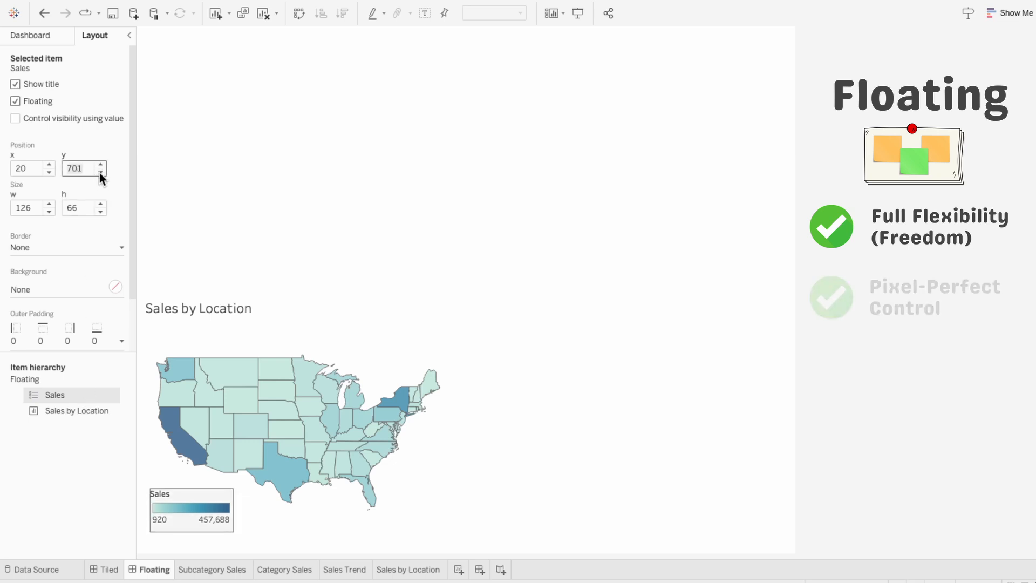
{"action": "left_click", "coordinate": [100, 172]}
{"action": "left_click", "coordinate": [99, 173]}
{"action": "left_click", "coordinate": [100, 173]}
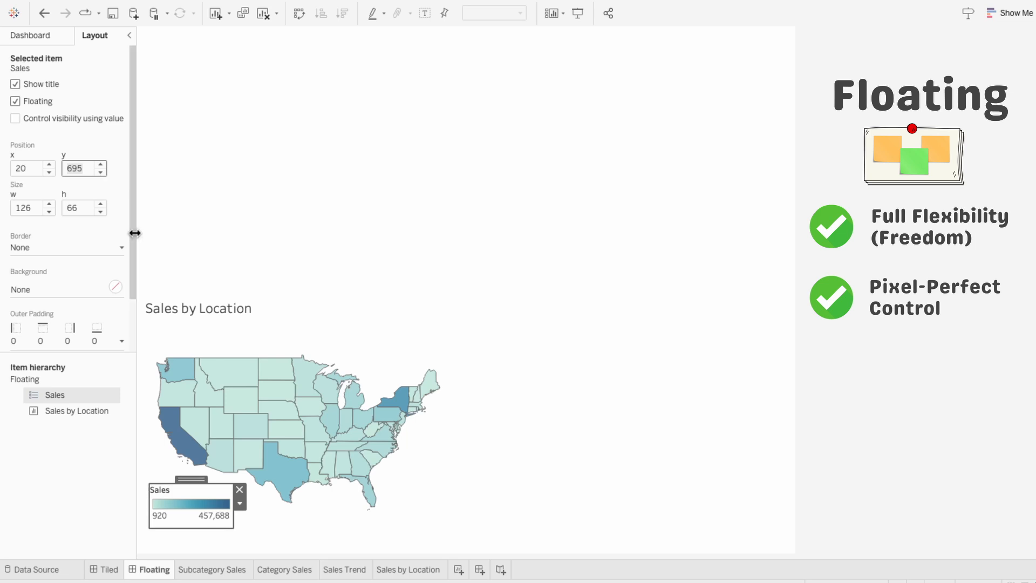
- Align the Sales legend with the map sheet's left edge by setting its x position to 9
{"action": "left_click", "coordinate": [175, 326]}
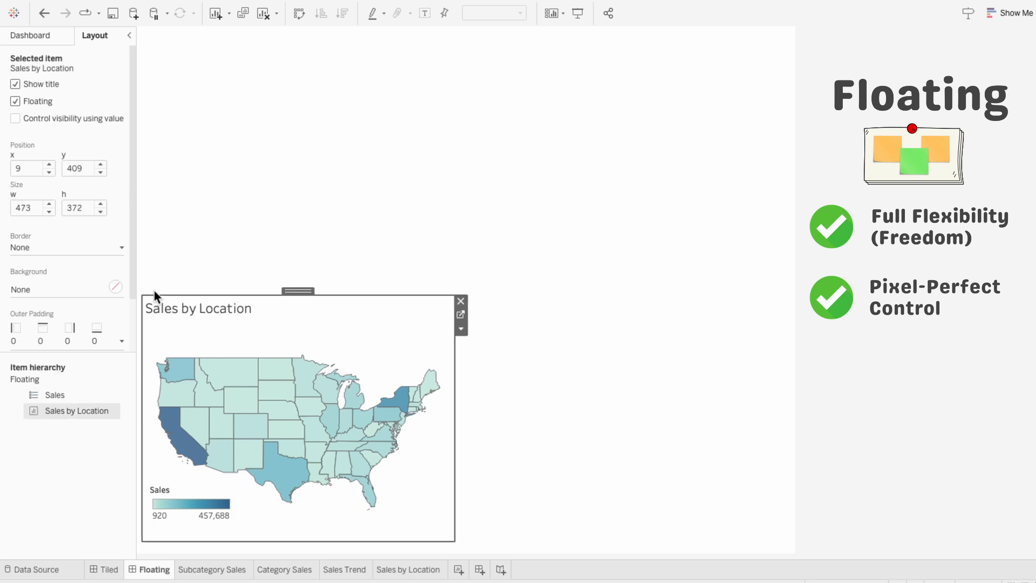
{"action": "left_click", "coordinate": [168, 490]}
{"action": "left_click", "coordinate": [30, 169]}
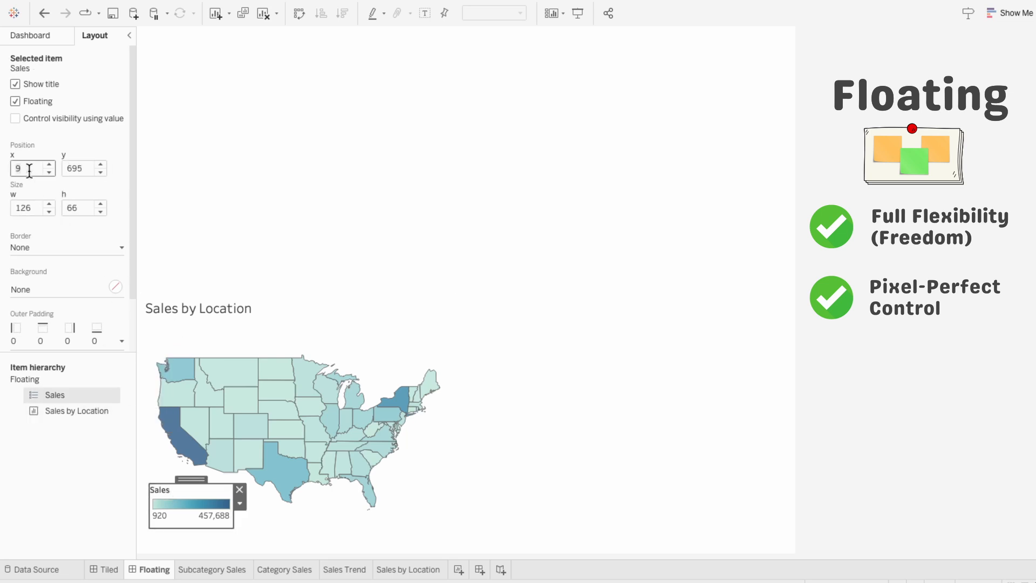
{"action": "key", "text": "Return"}
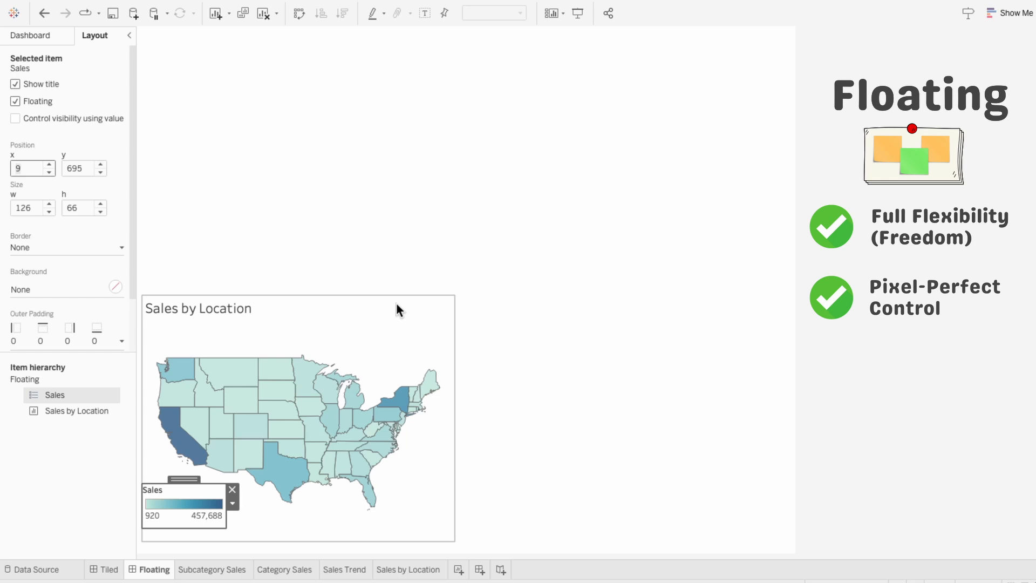
- Add Sales Trend as a floating sheet, enlarge it, and place it beside Sales by Location with their upper edges aligned
{"action": "left_click", "coordinate": [28, 40]}
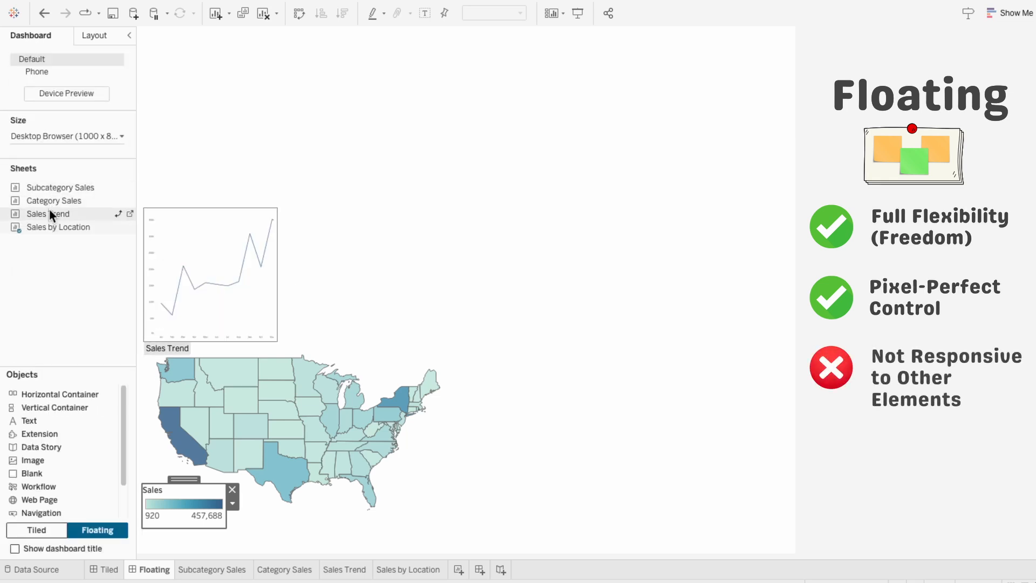
{"action": "left_click_drag", "start_coordinate": [48, 214], "coordinate": [423, 75]}
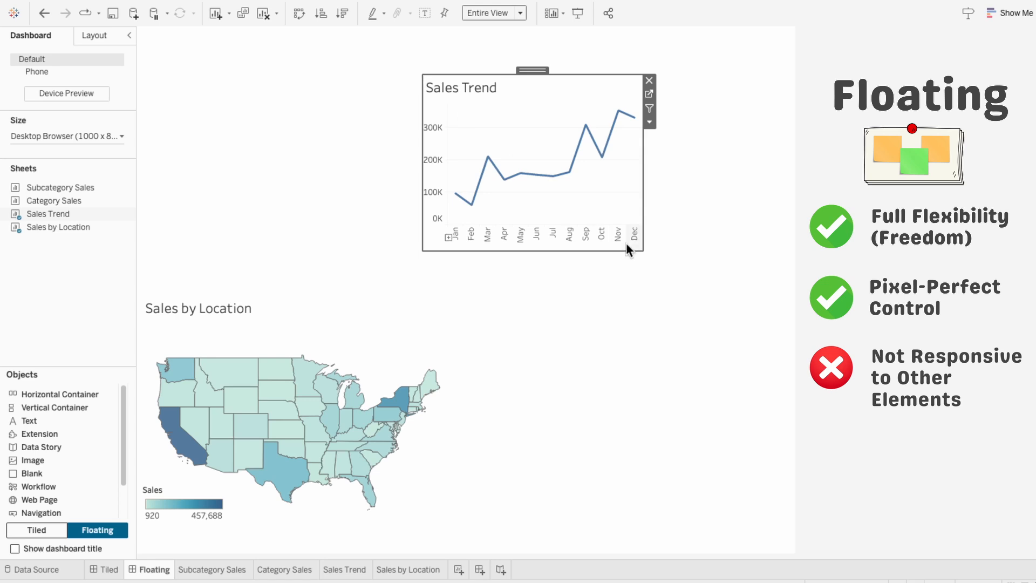
{"action": "left_click_drag", "start_coordinate": [640, 250], "coordinate": [777, 311]}
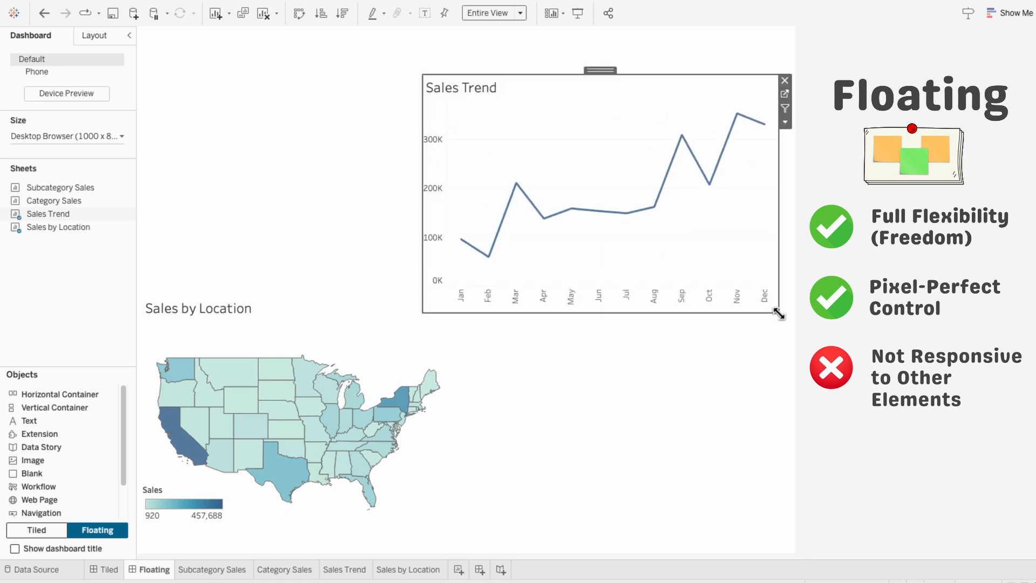
{"action": "left_click_drag", "start_coordinate": [606, 82], "coordinate": [602, 278]}
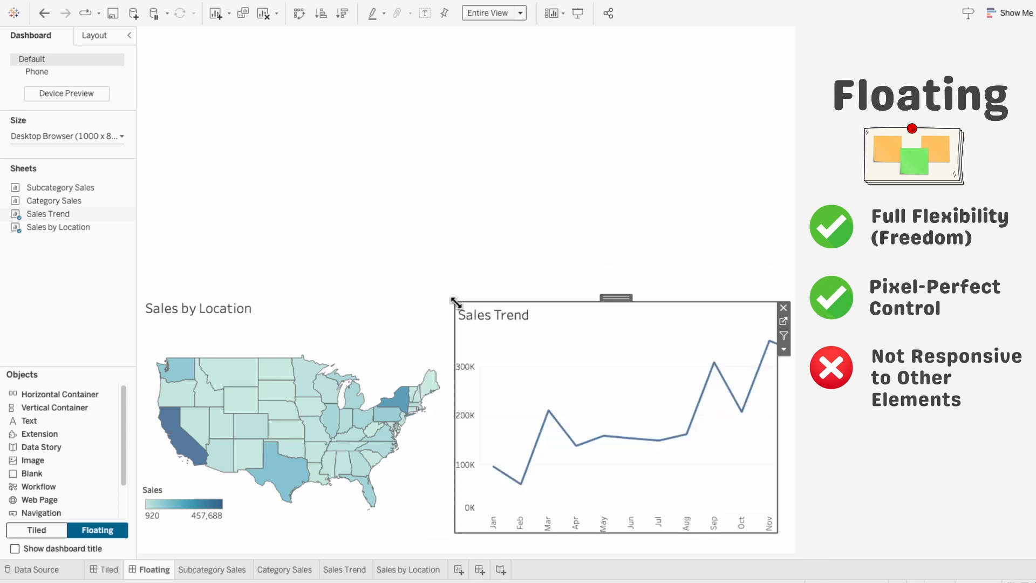
{"action": "left_click", "coordinate": [388, 301]}
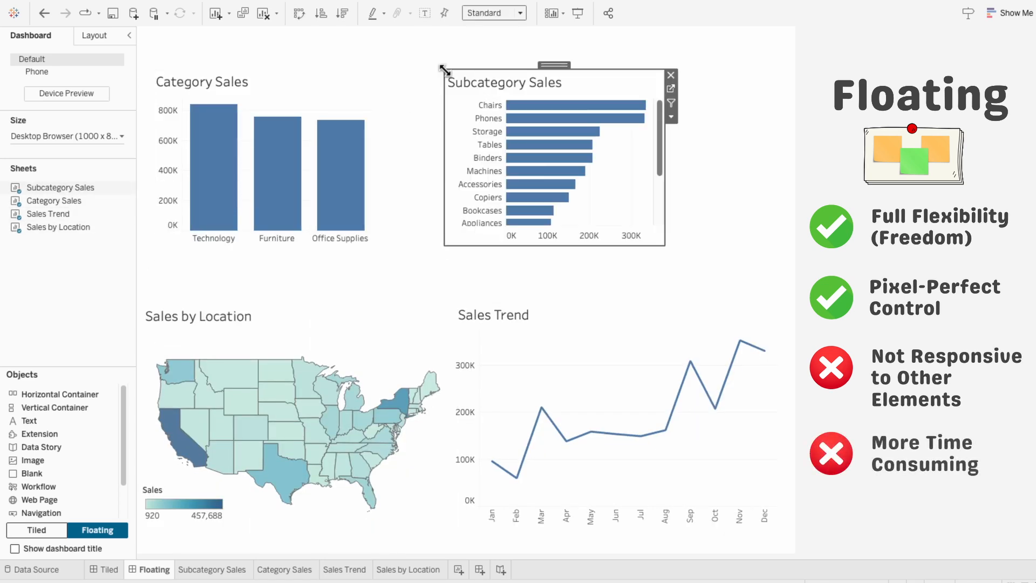
- Enlarge and reposition the floating sheets into a two-by-two grid, with Category Sales and Sales by Location at x 20 and 461 px wide
{"action": "left_click", "coordinate": [94, 35]}
{"action": "left_click", "coordinate": [261, 66]}
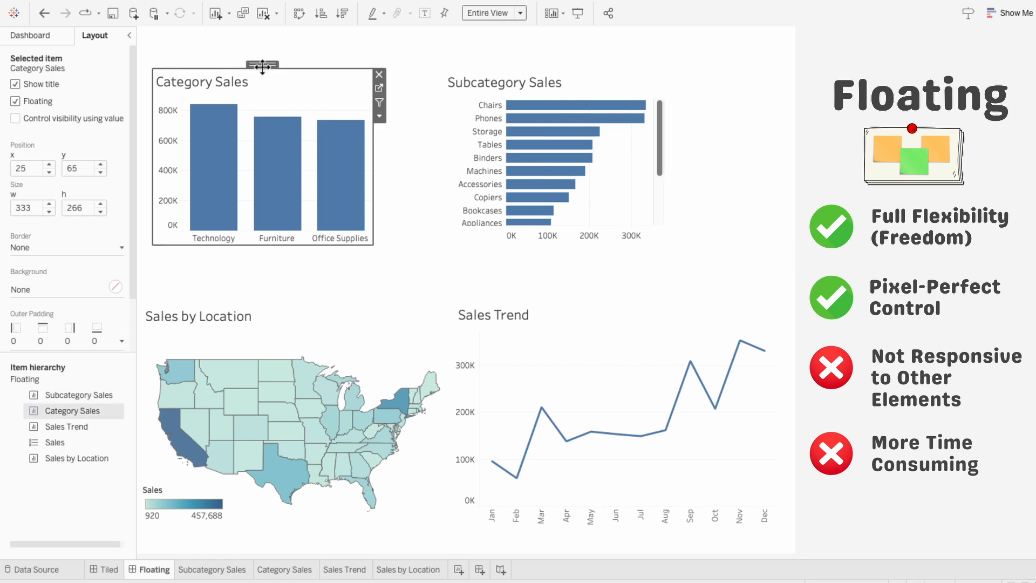
{"action": "left_click_drag", "start_coordinate": [261, 66], "coordinate": [460, 296]}
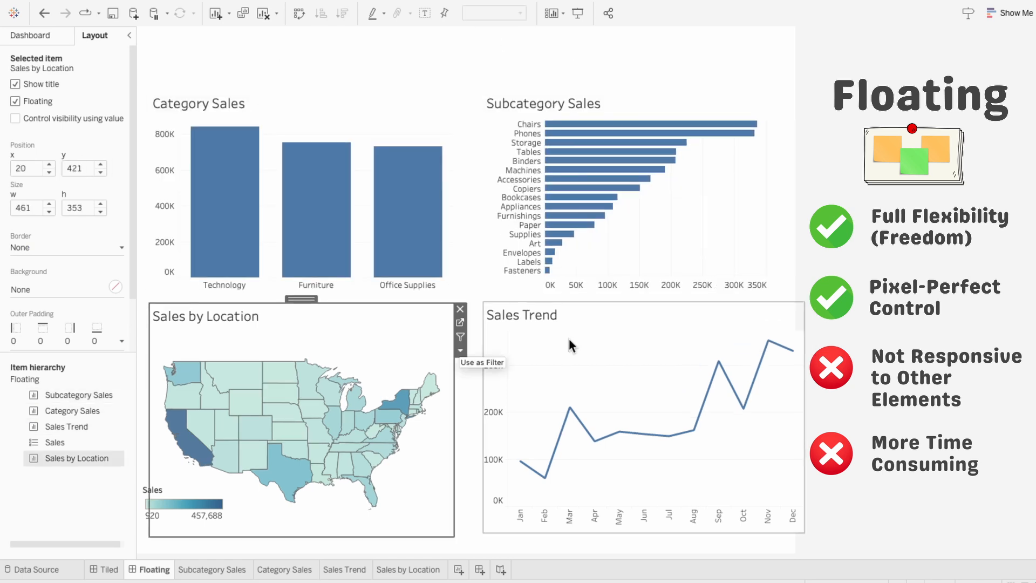
- Add a Segment filter to the floating dashboard from the Sales by Location sheet
{"action": "left_click", "coordinate": [456, 349]}
{"action": "left_click", "coordinate": [593, 408]}
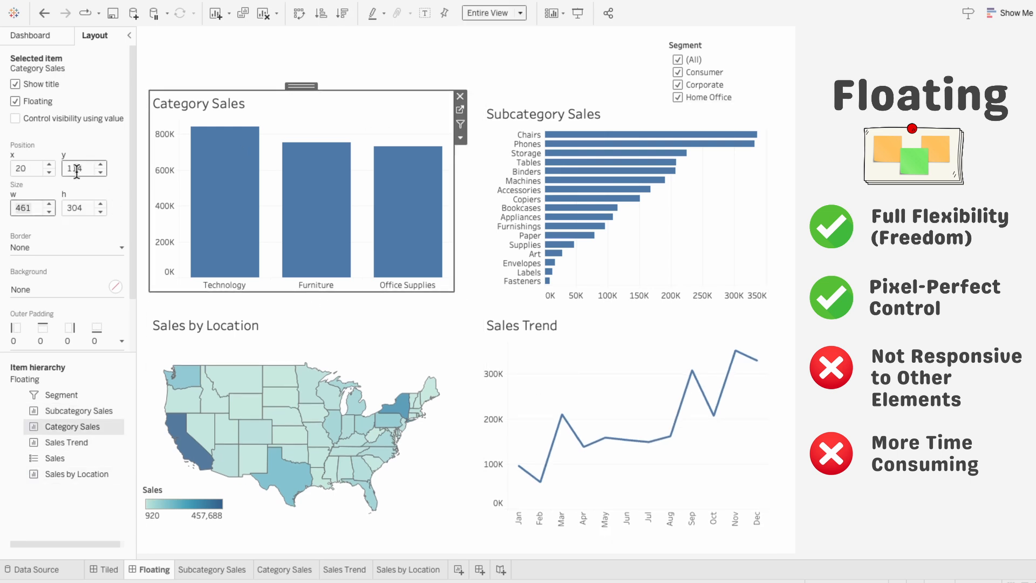
- Add a floating text title reading "Floating Dashboard" in an enlarged font above Category Sales, and fit its box to the text
{"action": "left_click", "coordinate": [31, 35]}
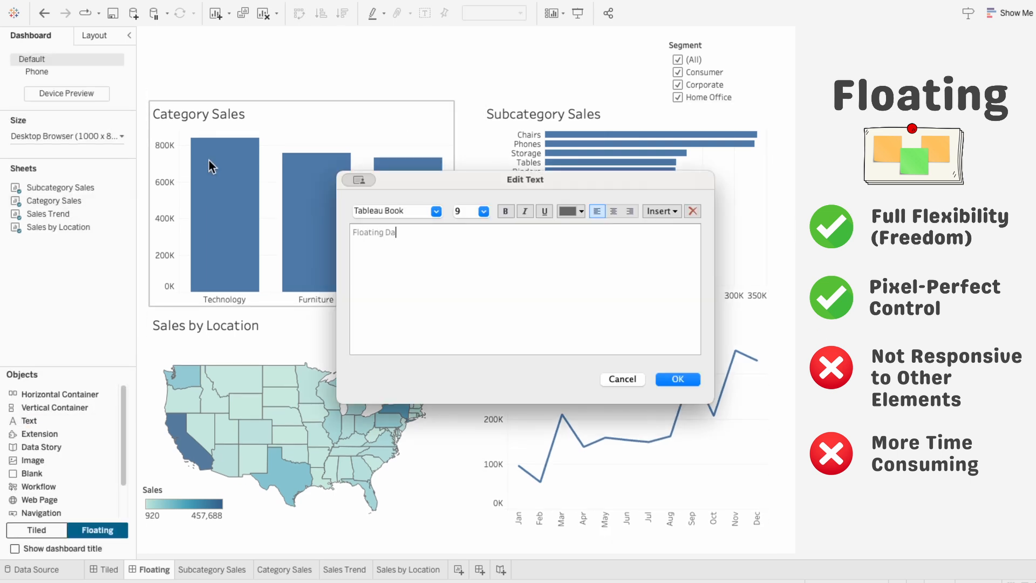
{"action": "left_click", "coordinate": [436, 211]}
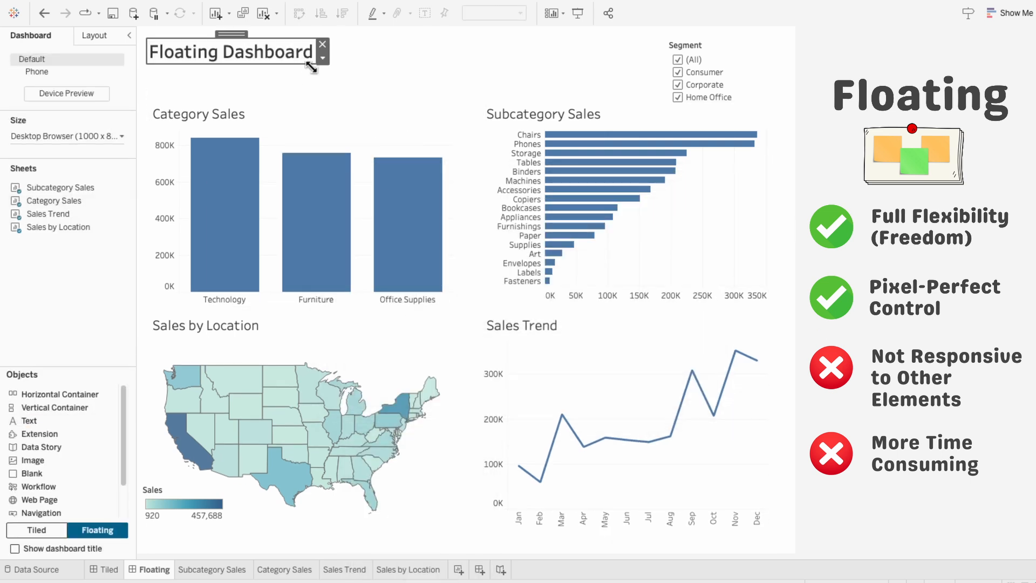
{"action": "left_click", "coordinate": [855, 131]}
- Remove the (All) option from the Segment filter and place the filter in the dashboard's upper-right corner
{"action": "left_click", "coordinate": [736, 59]}
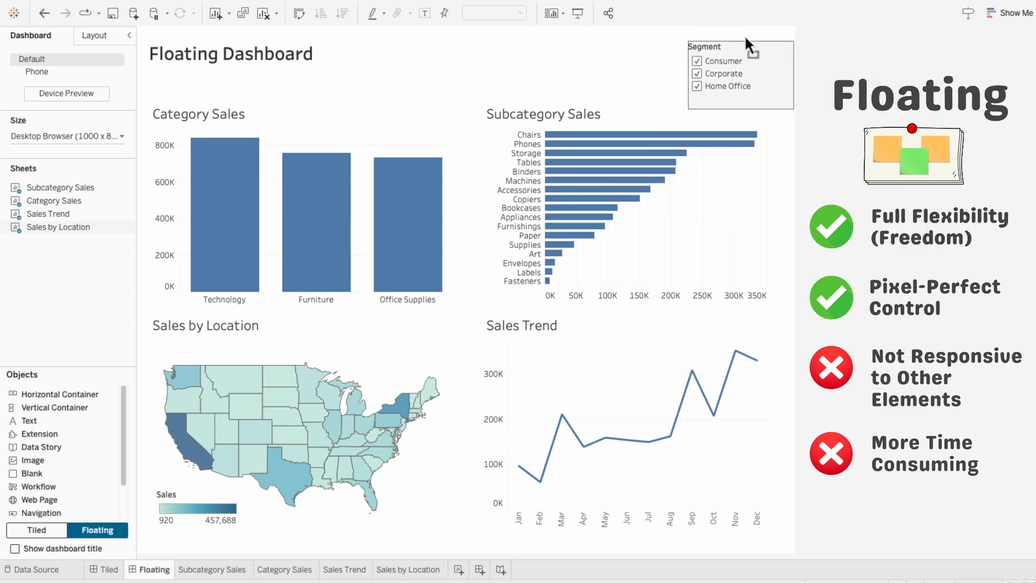
{"action": "key", "text": "Escape"}
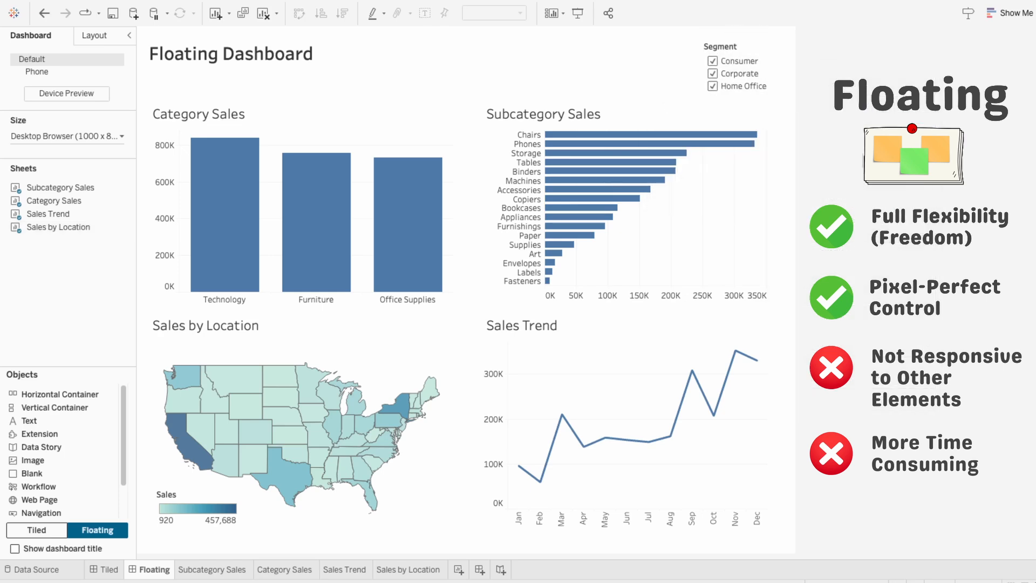
- Narrow the floating Category Sales sheet slightly by moving its right edge inward
{"action": "left_click", "coordinate": [413, 129]}
{"action": "left_click_drag", "start_coordinate": [455, 164], "coordinate": [446, 164]}
{"action": "key", "text": "Escape"}
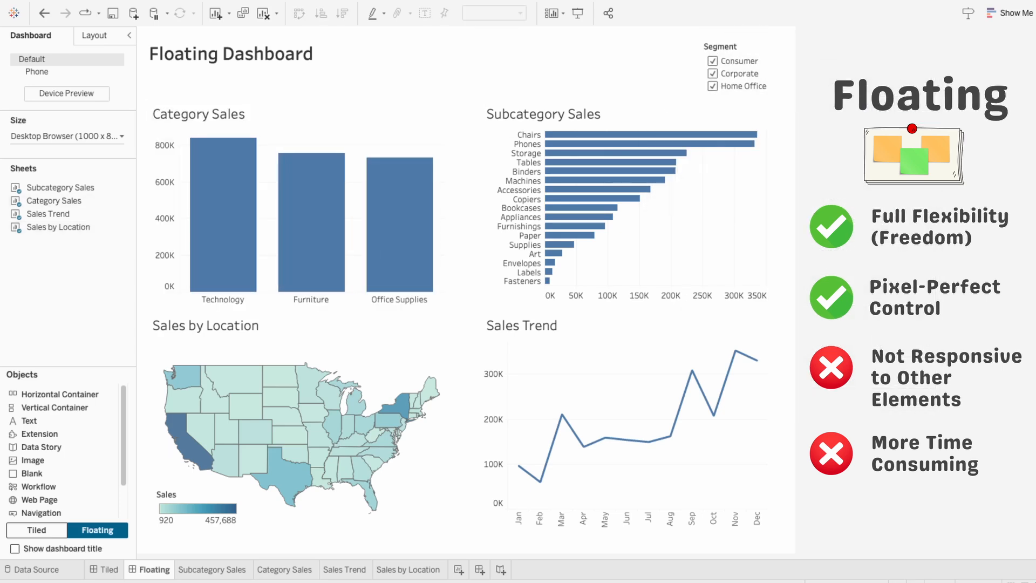
- In the Tiled dashboard, make the Sales legend floating and place it over the map's lower-left corner
{"action": "left_click", "coordinate": [104, 569]}
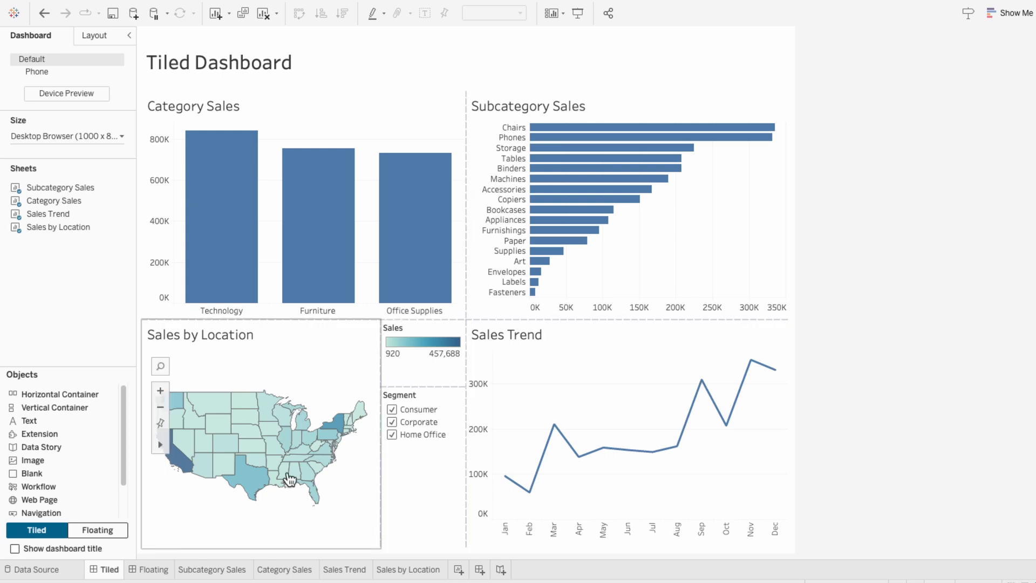
{"action": "left_click", "coordinate": [426, 360]}
{"action": "left_click", "coordinate": [473, 339]}
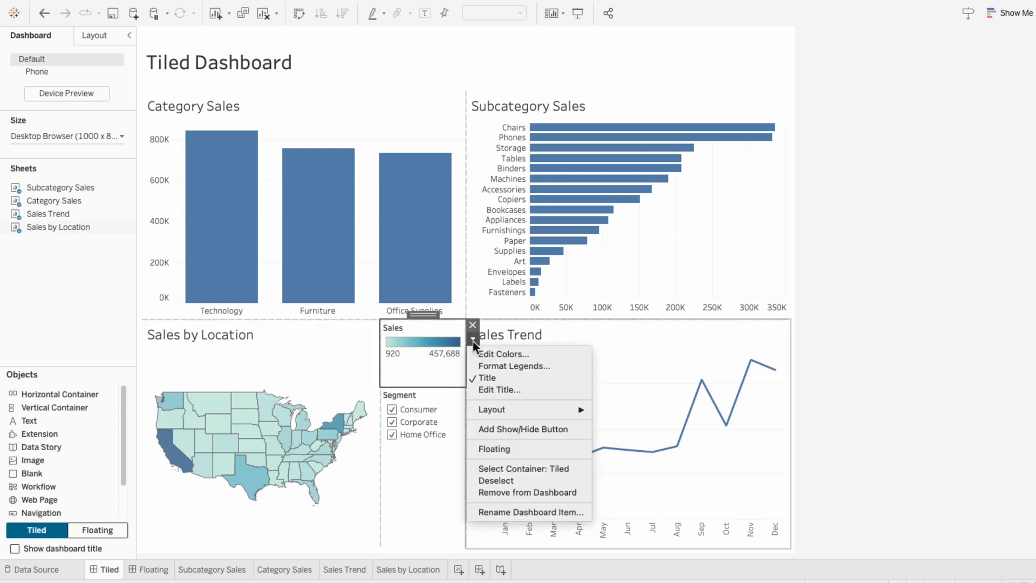
{"action": "left_click", "coordinate": [476, 447]}
{"action": "left_click_drag", "start_coordinate": [419, 308], "coordinate": [205, 481]}
- Make the Segment filter floating and move it to the Tiled dashboard's upper-right corner, above Subcategory Sales
{"action": "left_click", "coordinate": [413, 333]}
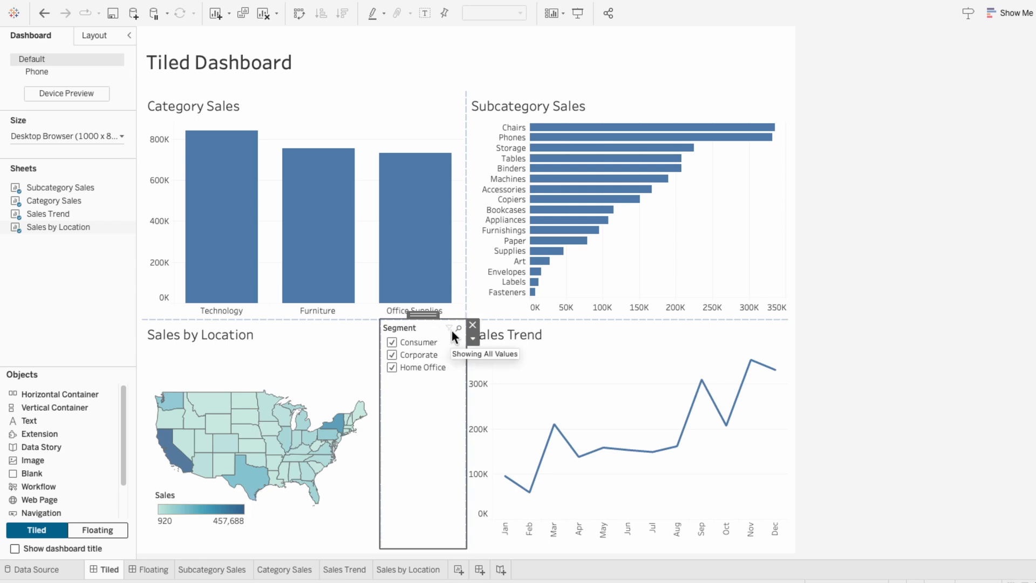
{"action": "left_click", "coordinate": [472, 339]}
{"action": "left_click", "coordinate": [502, 518]}
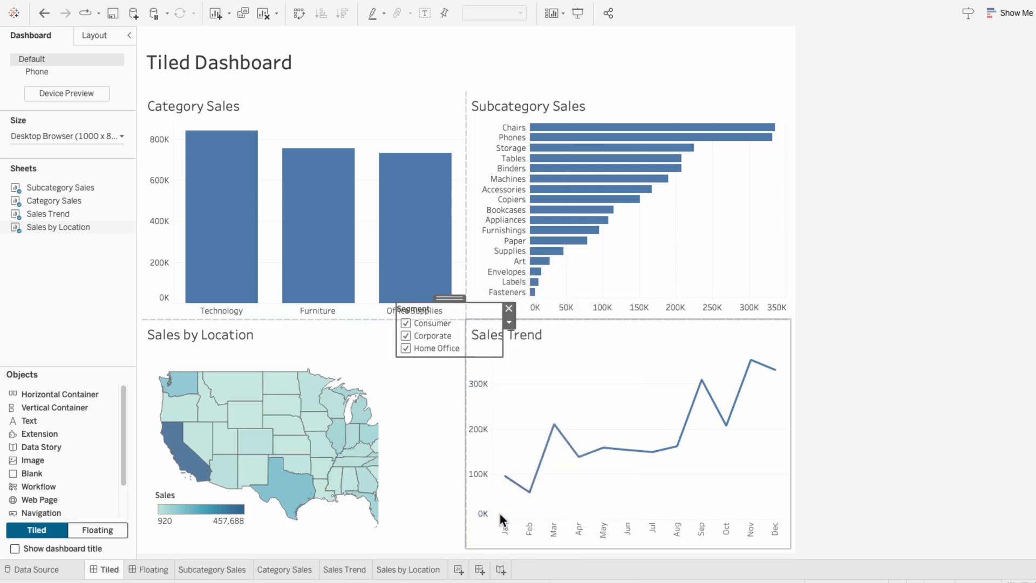
{"action": "left_click_drag", "start_coordinate": [454, 297], "coordinate": [737, 40]}
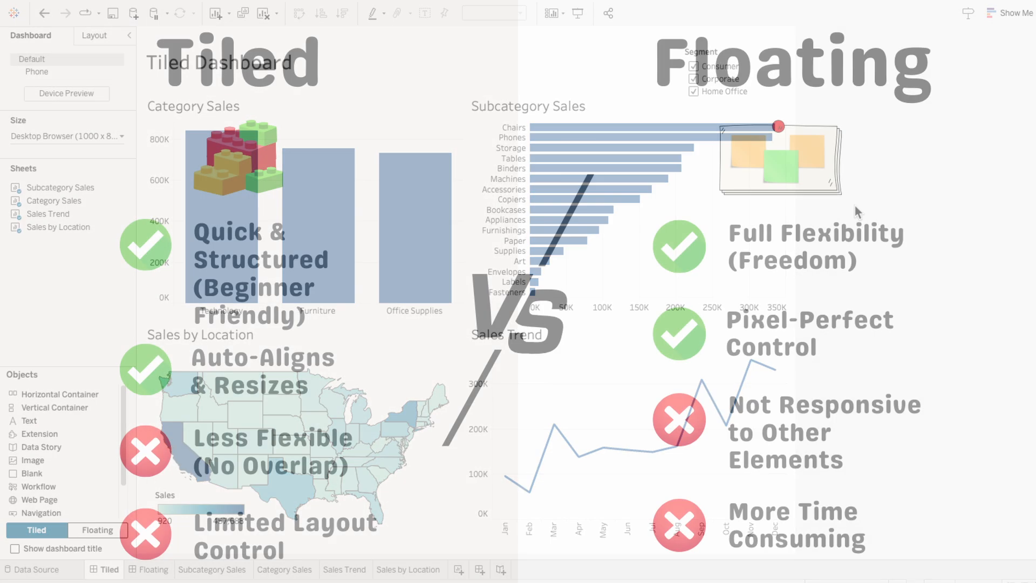